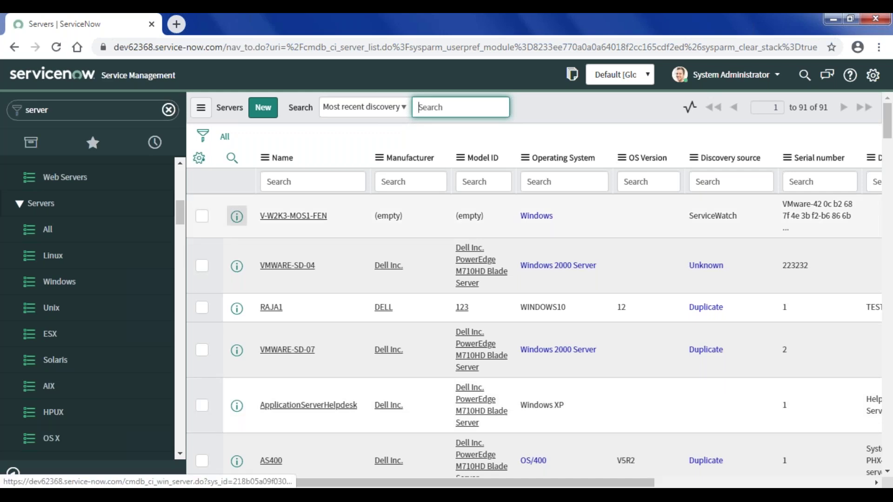
- Open the V-W2K3-MOS1-FEN server record from the Servers list in a separate tab and display it
middle_click(237, 215)
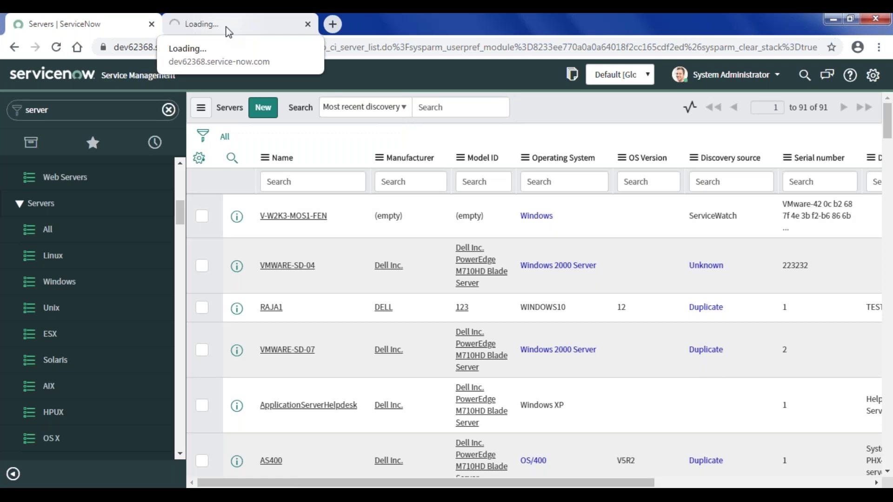
left_click(228, 25)
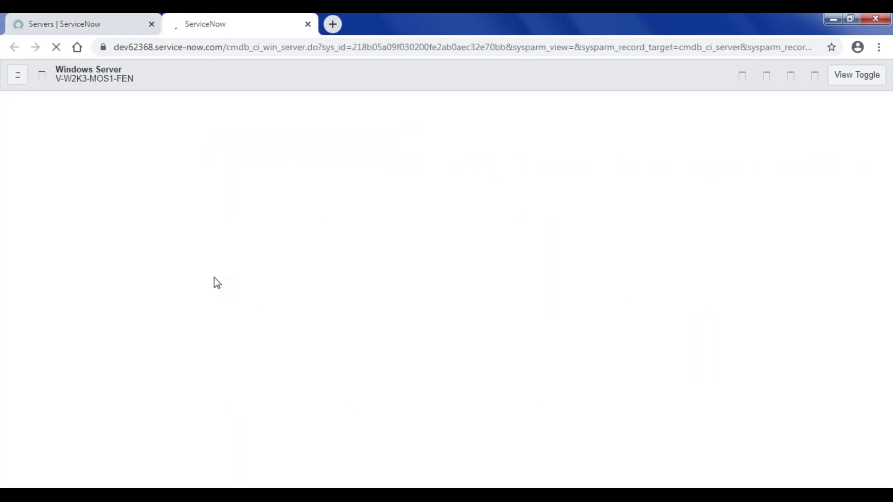
left_click(64, 41)
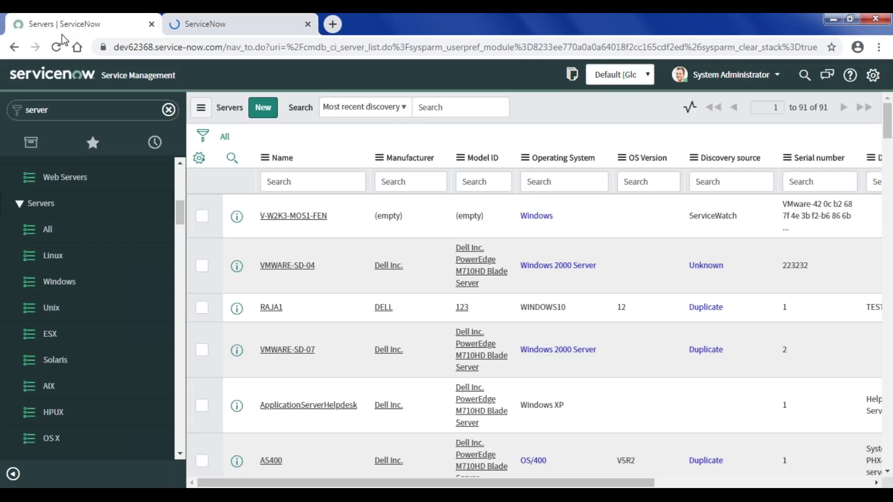
left_click(257, 29)
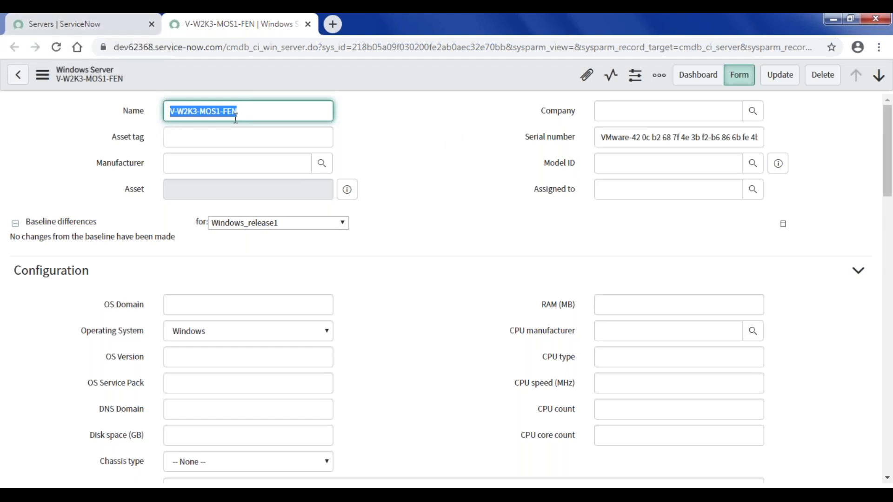
- Review the Windows server record's name, serial number and configuration fields
left_click(533, 204)
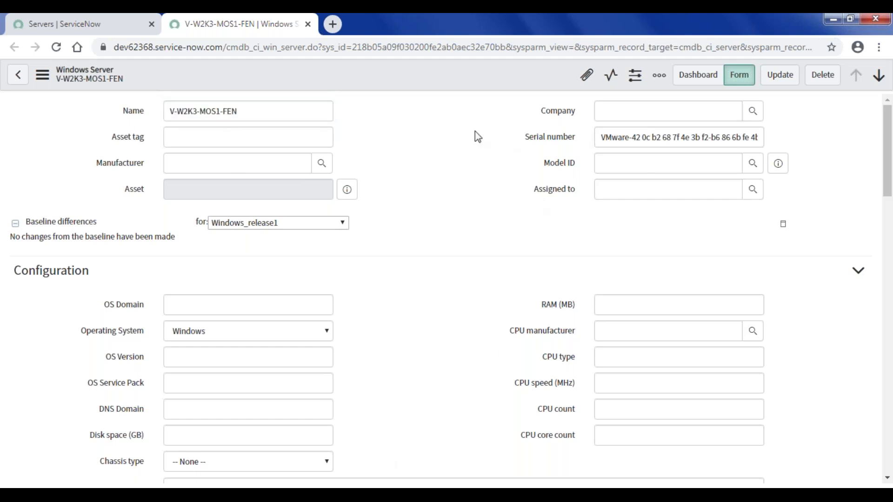
left_click(255, 111)
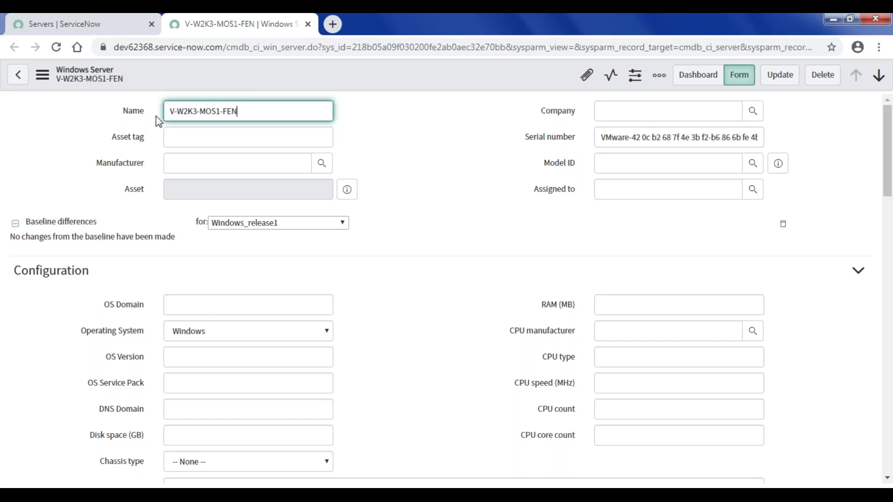
left_click(604, 138)
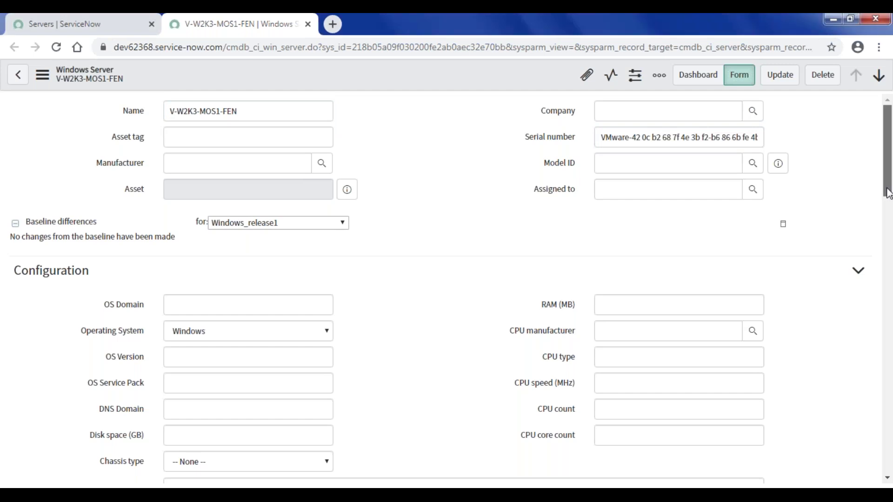
scroll(888, 204, "down", 1)
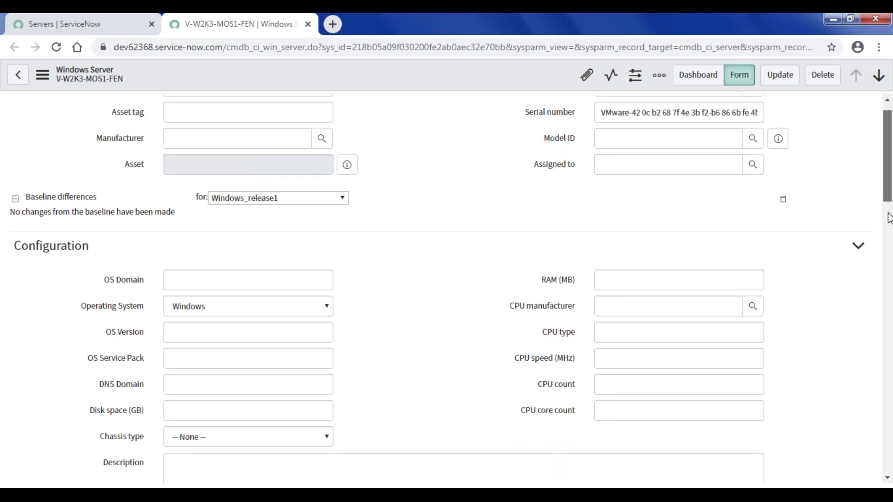
scroll(888, 218, "down", 3)
left_click_drag(889, 197, 110, 51)
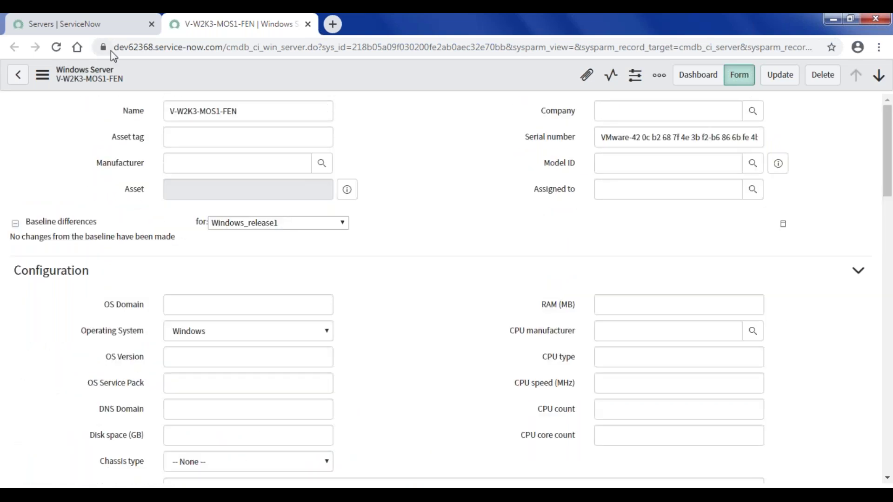
- Return to the Servers list and open the dbaix902nyc record in a separate tab
key("ctrl+shift+Tab")
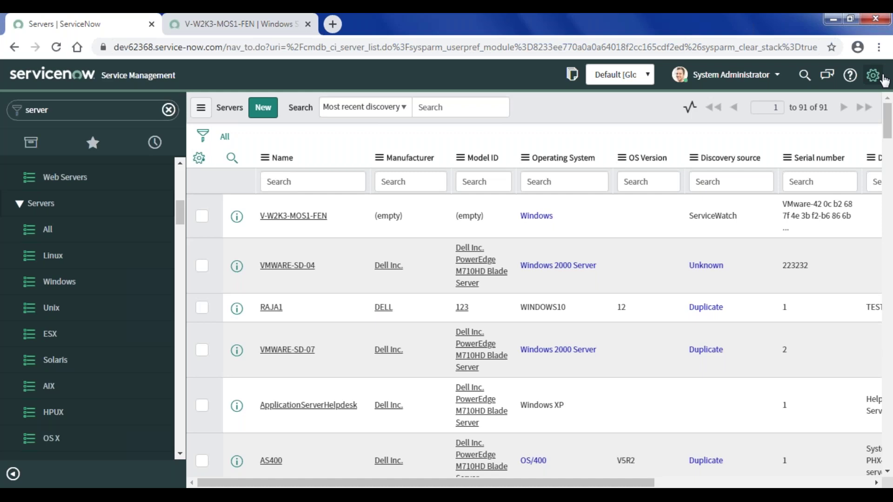
left_click_drag(888, 128, 889, 181)
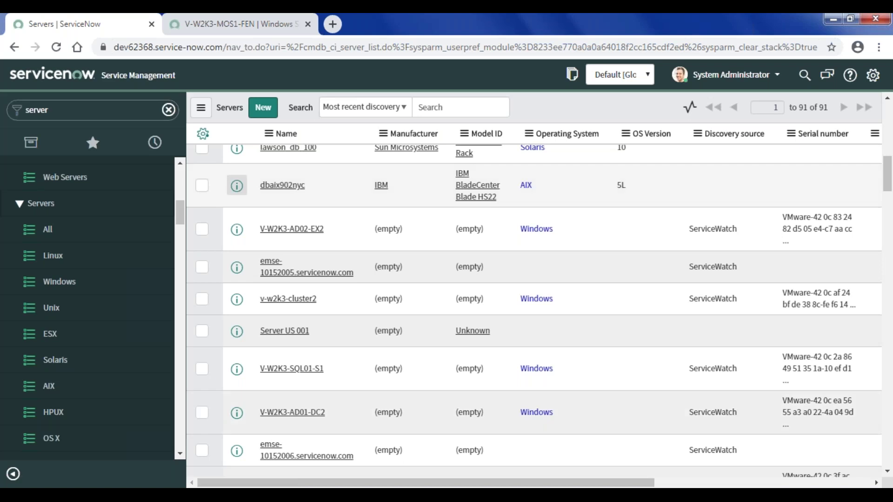
middle_click(237, 186)
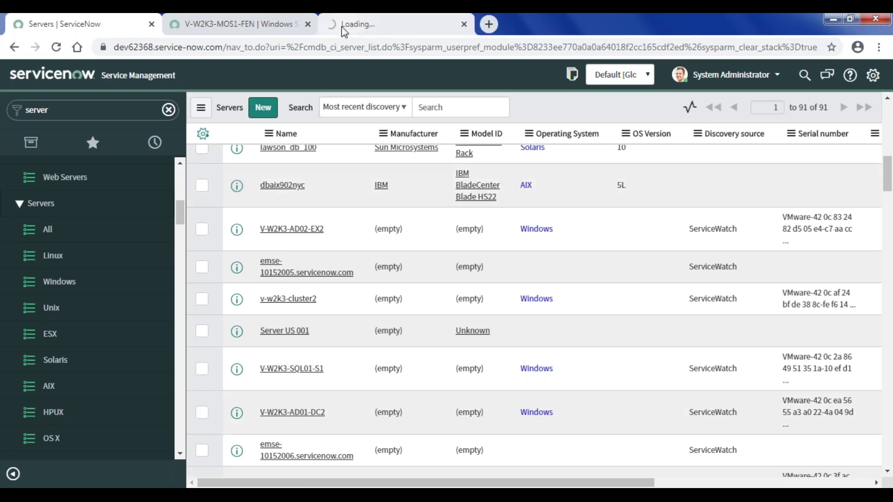
left_click(344, 28)
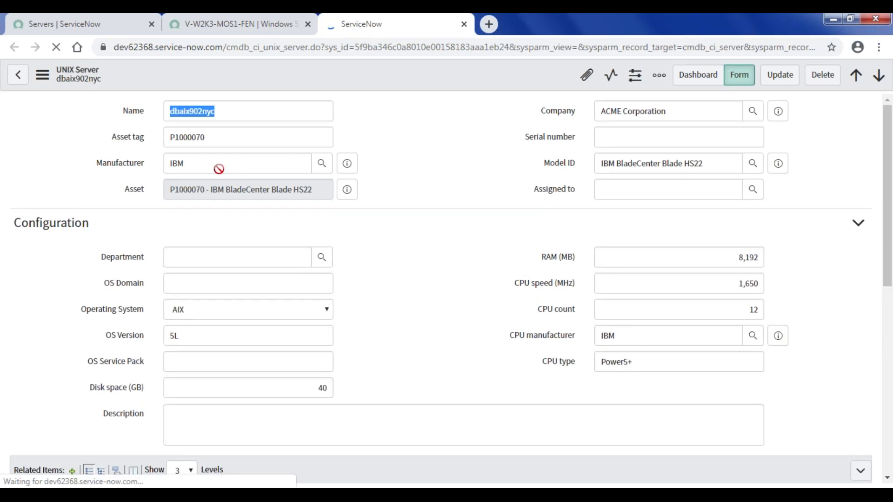
- Examine the UNIX server's asset tag, asset, company, model ID, RAM, CPU speed and CPU count
left_click(212, 136)
left_click(170, 188)
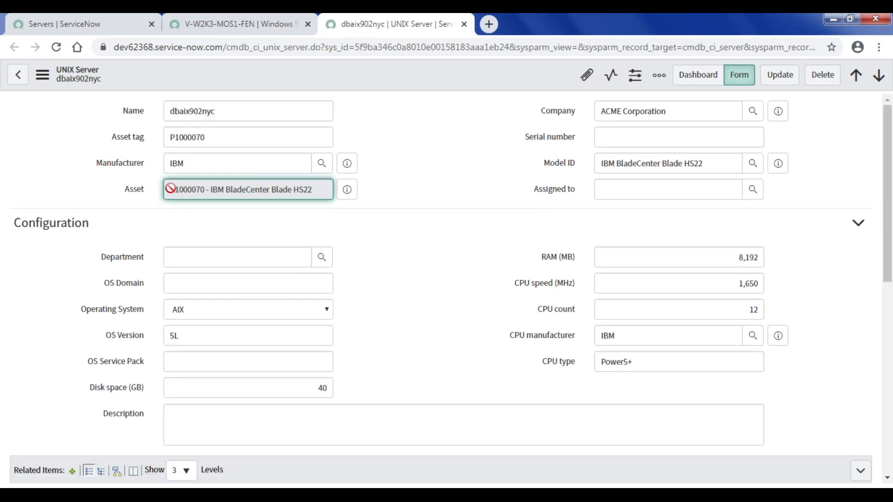
left_click(388, 190)
left_click(625, 115)
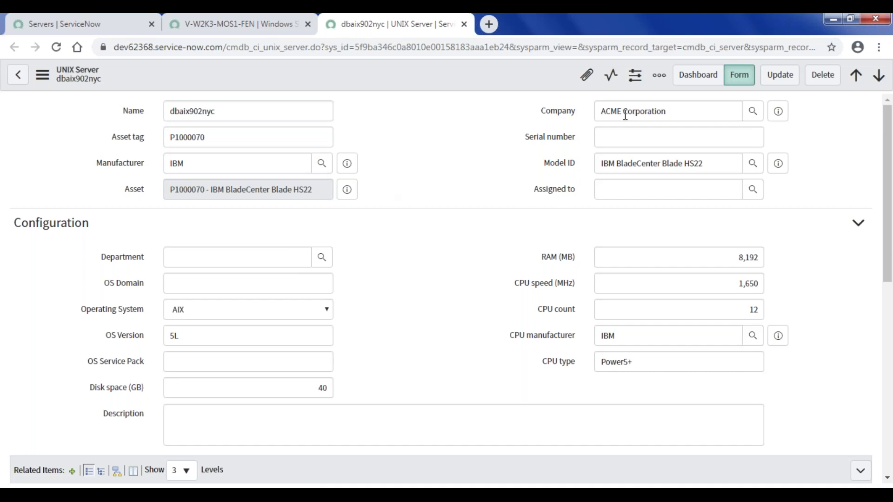
left_click(624, 162)
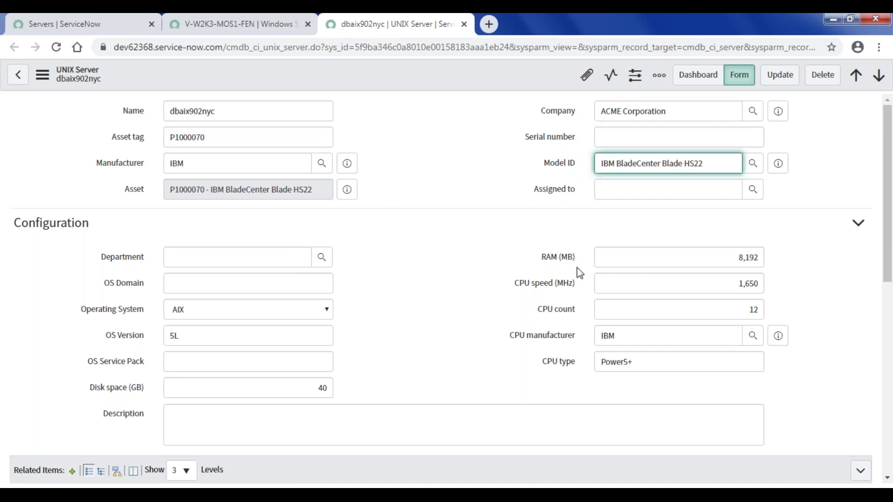
double_click(740, 257)
key("Tab")
key("Tab")
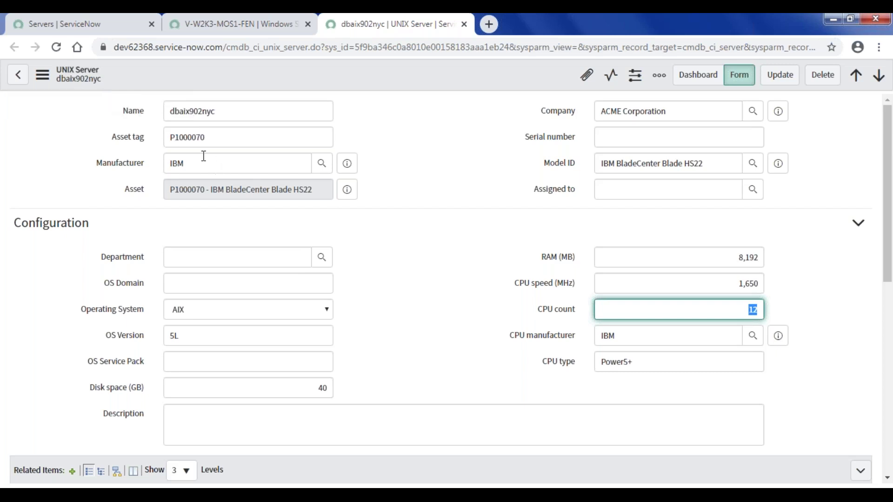
- Go over the UNIX server's asset tag, manufacturer and asset again, along with its RAM and CPU speed
left_click(170, 137)
key("Tab")
left_click_drag(188, 183, 261, 190)
left_click(464, 211)
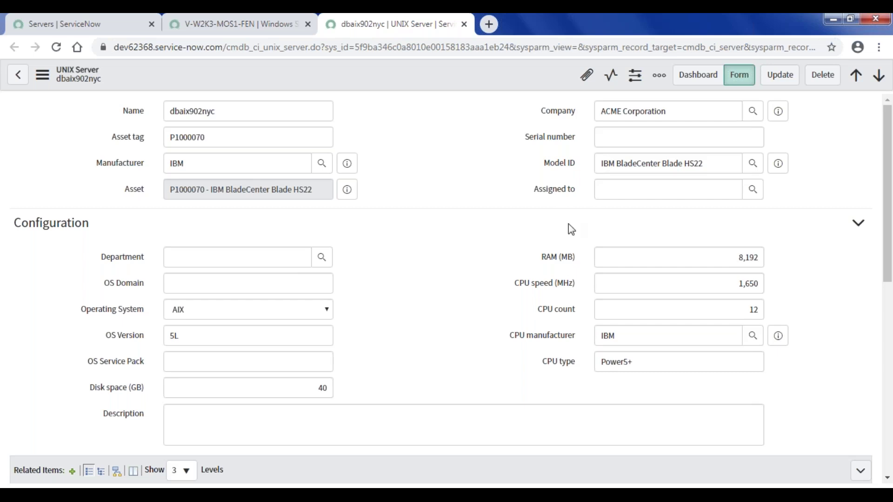
left_click(740, 257)
left_click(731, 283)
left_click(783, 282)
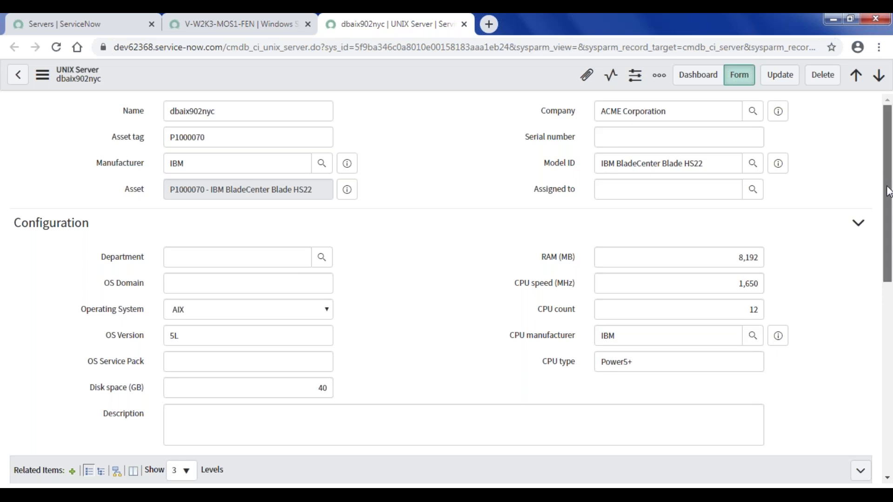
- Examine the UNIX server's configuration section and its related items such as storage, databases and clusters
scroll(888, 210, "down", 1)
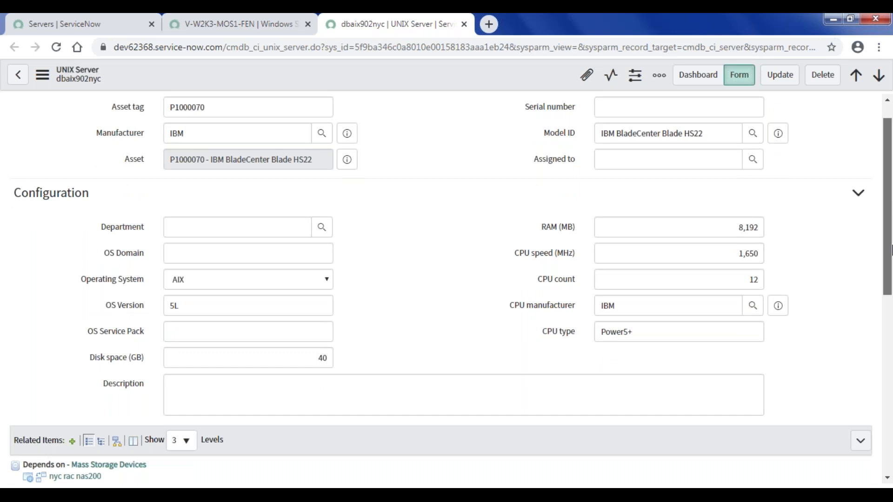
scroll(891, 251, "down", 4)
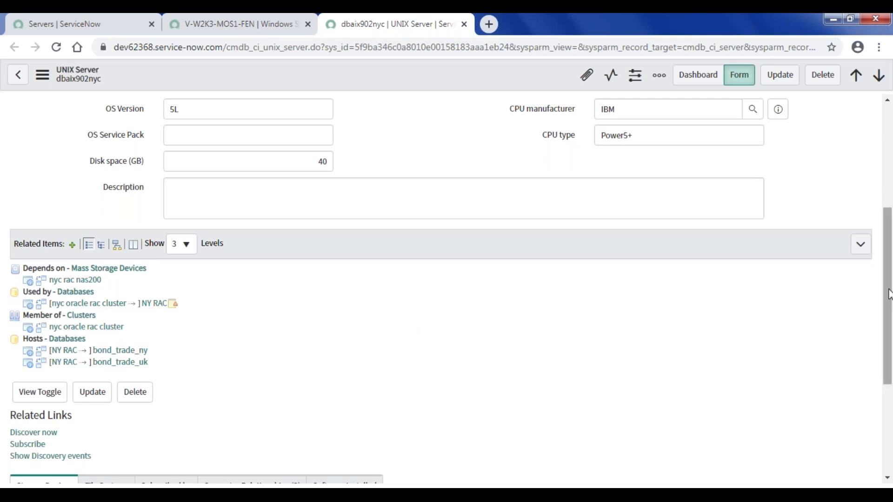
left_click_drag(889, 294, 888, 188)
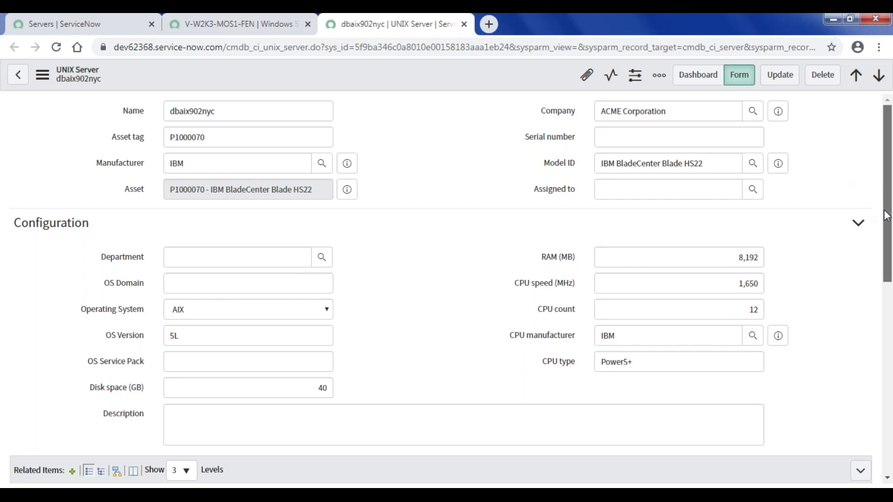
scroll(886, 215, "down", 1)
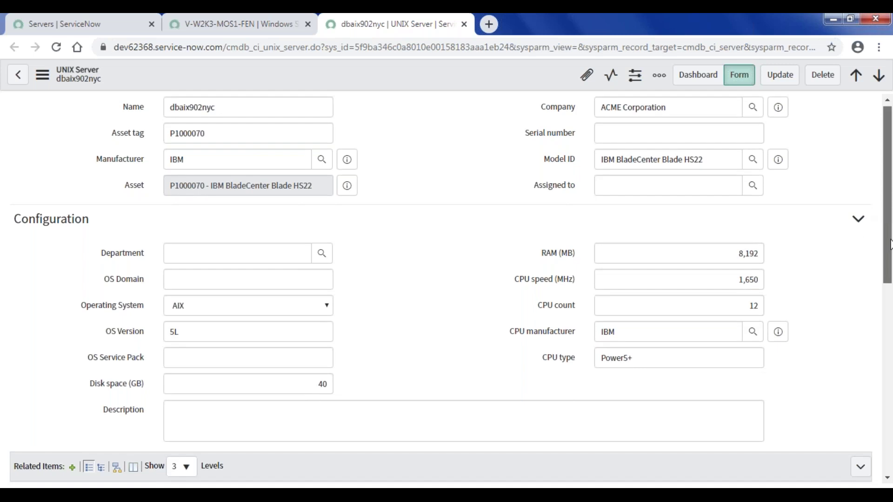
scroll(890, 245, "down", 2)
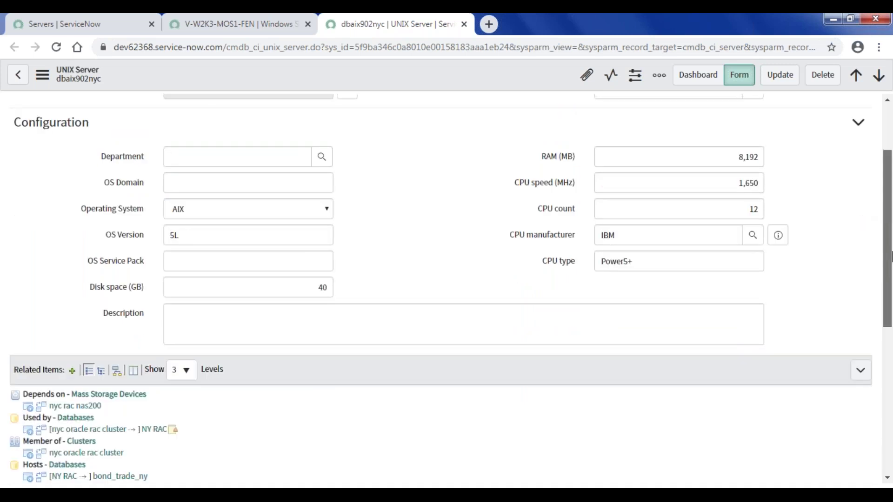
left_click_drag(890, 256, 889, 300)
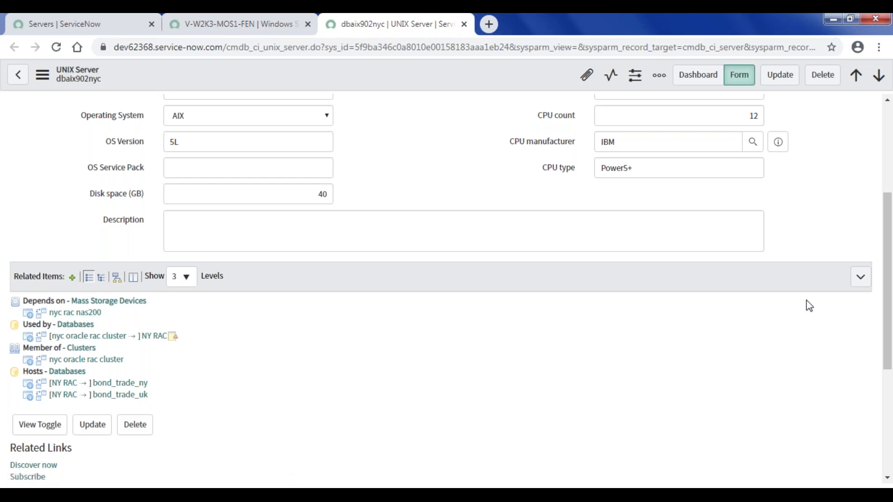
- Revisit the Windows server record and return to the Servers list
scroll(321, 110, "up", 4)
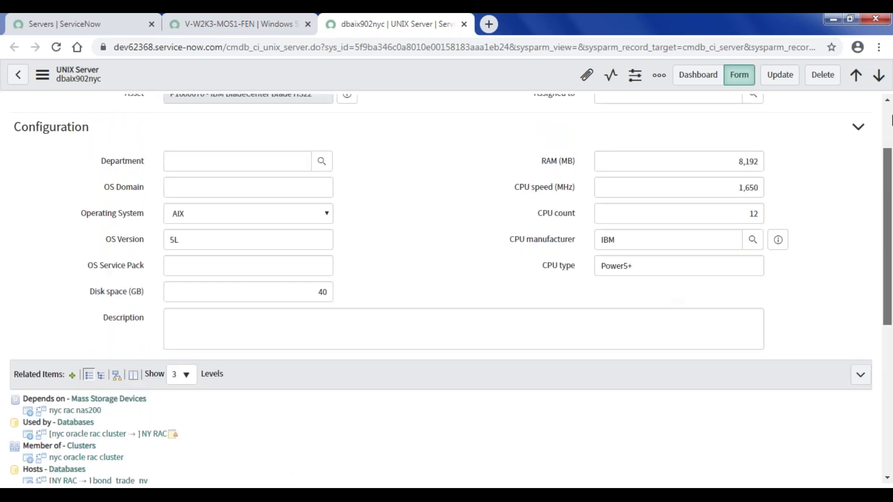
left_click(264, 29)
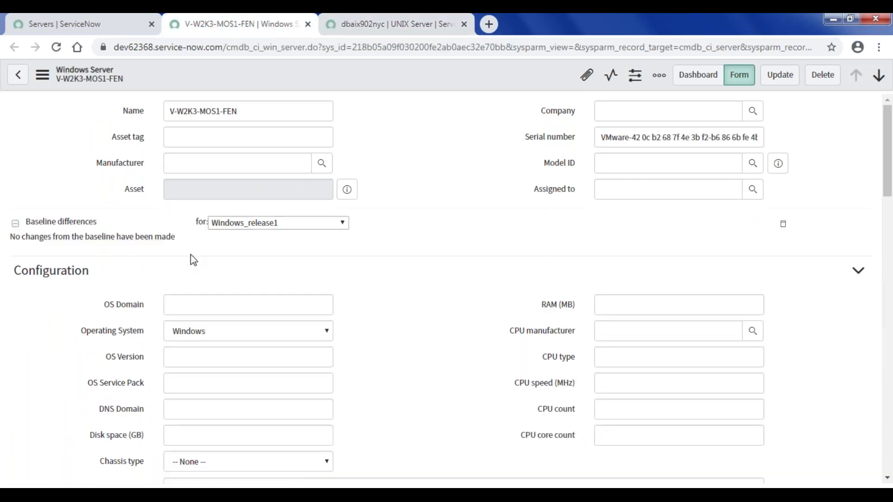
left_click(105, 29)
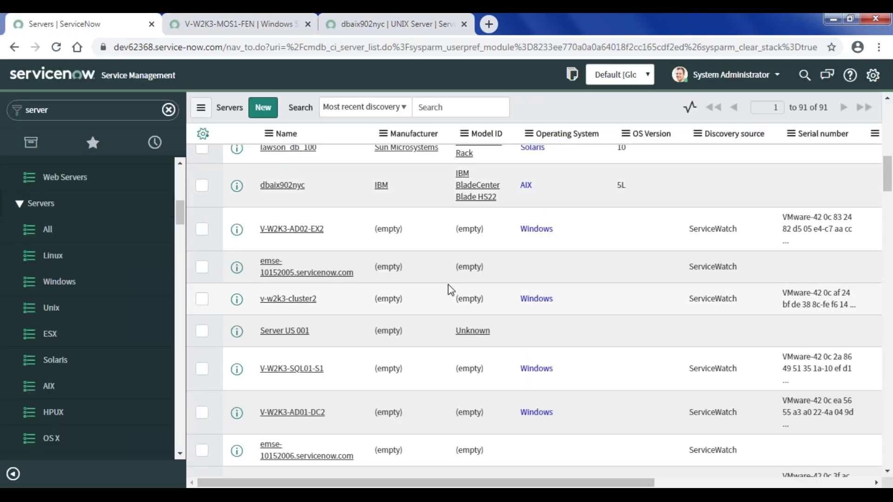
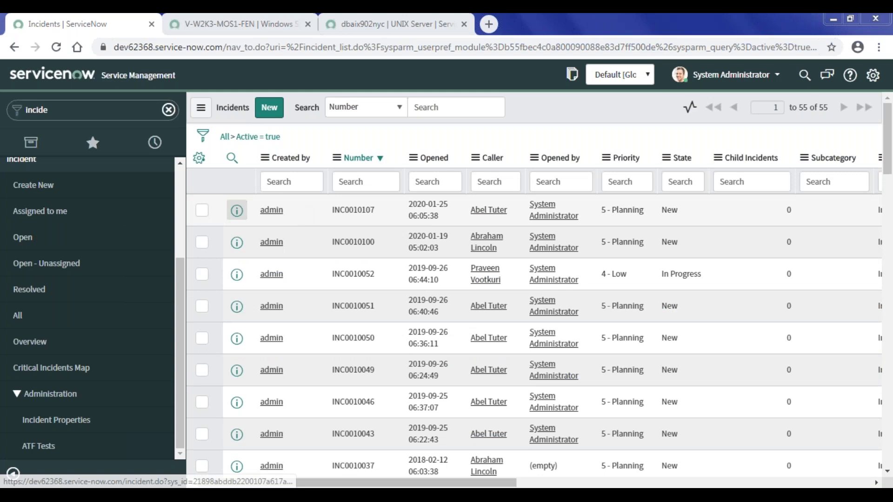
right_click(236, 210)
key("Escape")
right_click(237, 214)
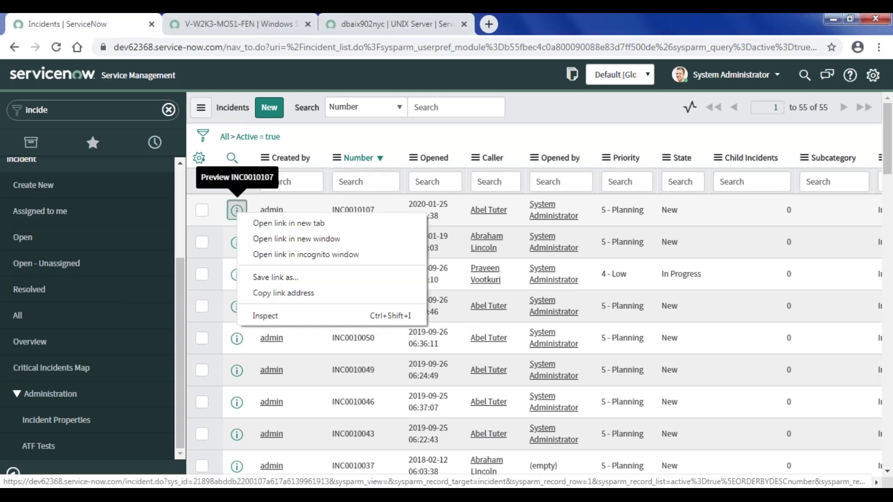
key("Escape")
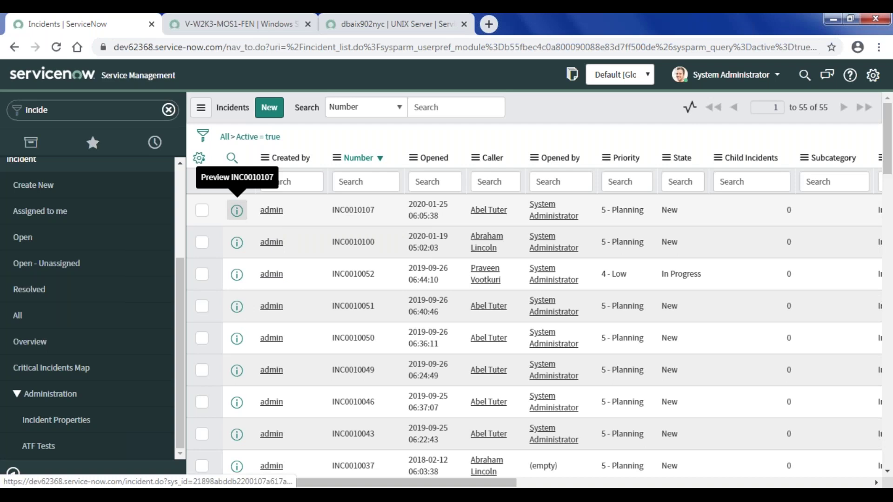
right_click(235, 212)
key("Escape")
right_click(236, 210)
left_click(257, 221)
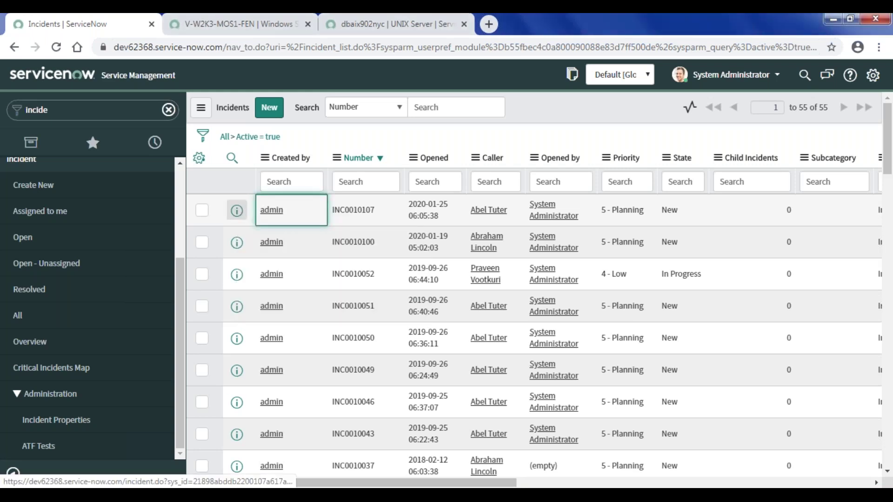
right_click(236, 209)
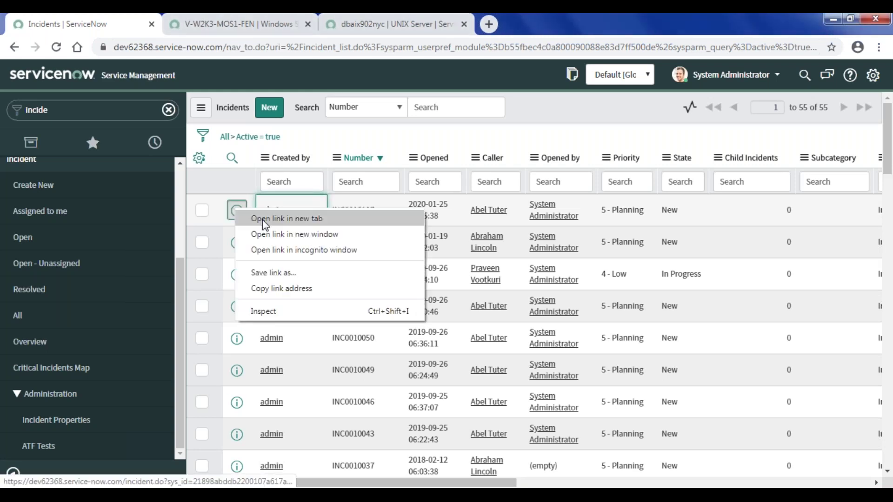
key("Escape")
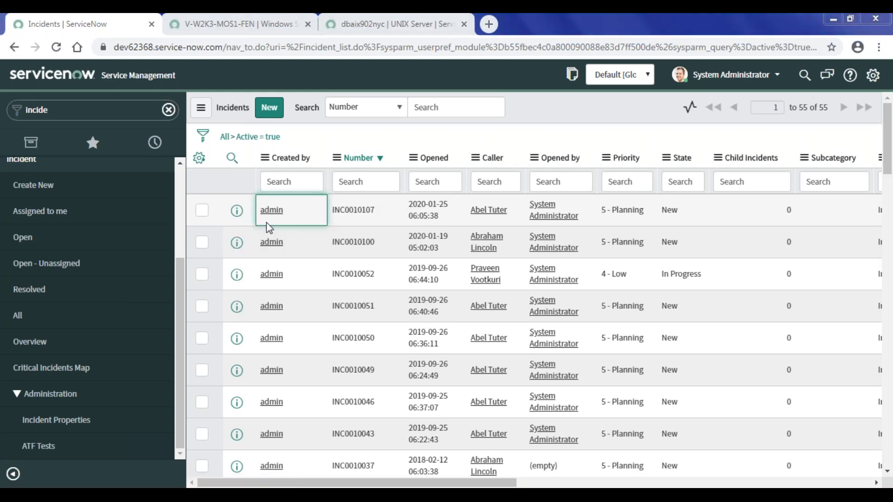
- Open the preview of incident INC0010107 from the Incidents list
left_click(237, 210)
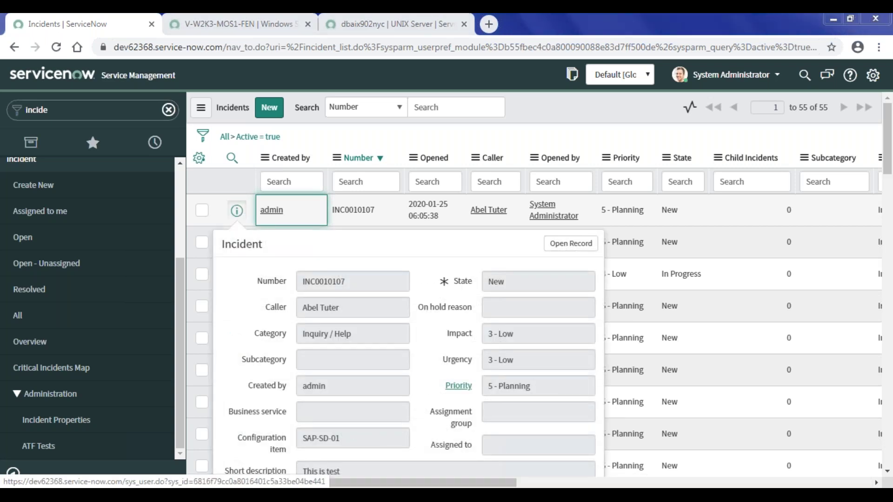
- Open the full record of incident INC0010107 and check which configuration item it is logged against
left_click(578, 244)
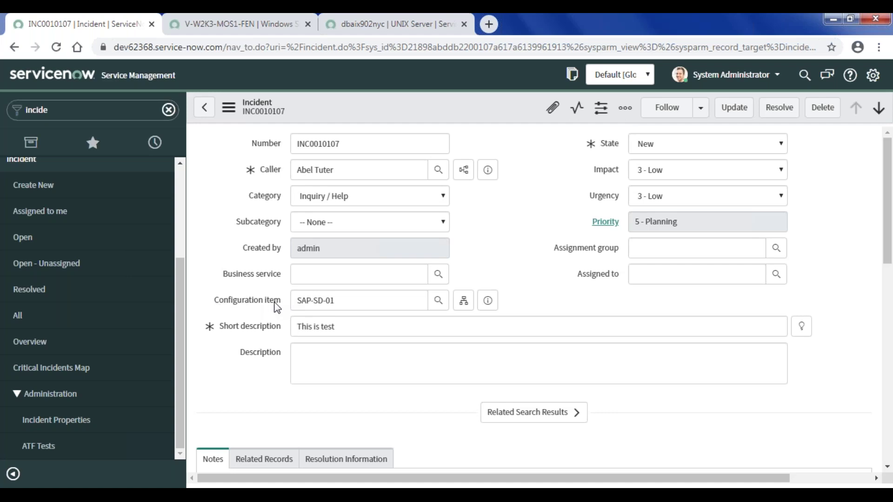
left_click(256, 307)
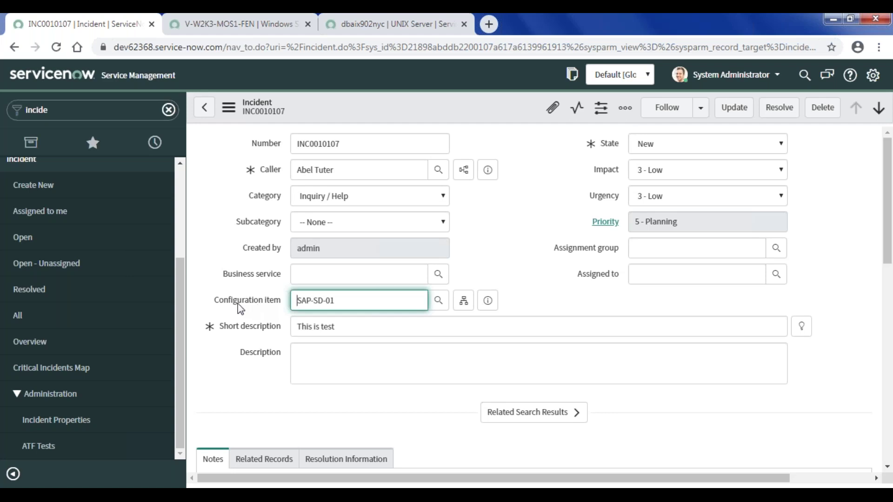
left_click(537, 268)
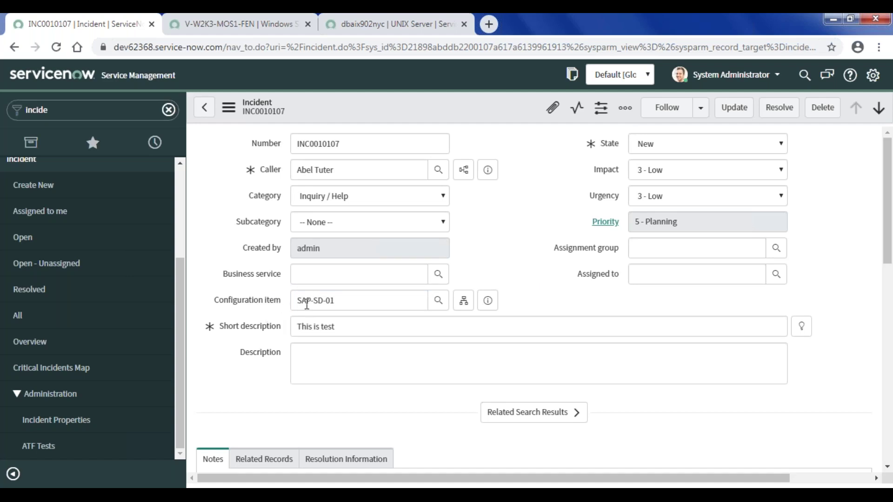
left_click_drag(297, 303, 340, 301)
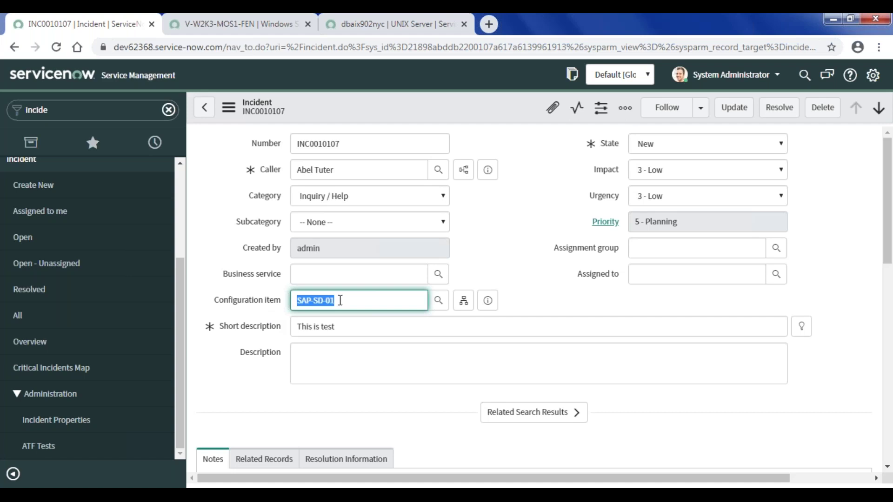
left_click(366, 297)
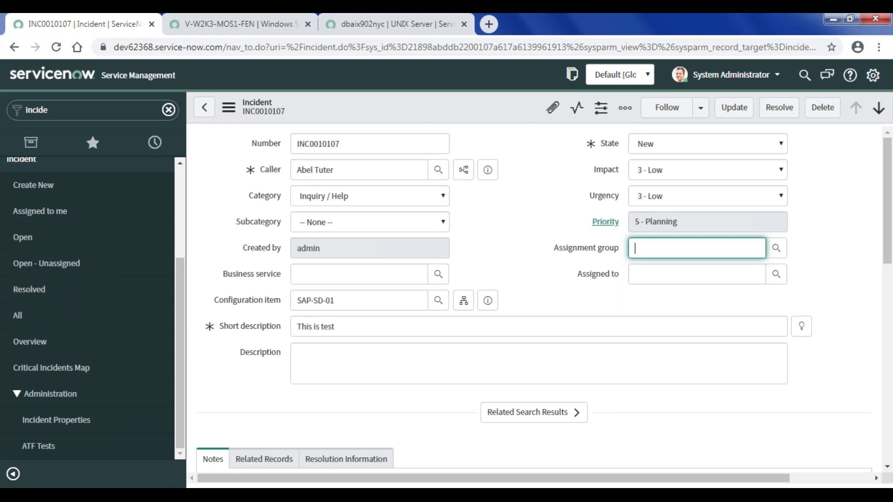
- Enter "This server is down from yesterday" as the incident's description and clear the field again
left_click(465, 363)
type("This server is down from yesterday")
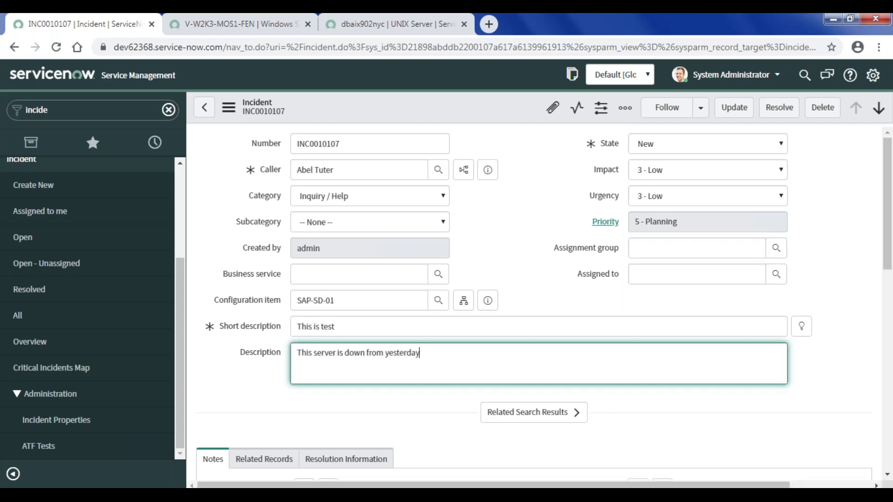
key("BackSpace")
key("BackSpace")
key("BackSpace")
key("BackSpace")
key("BackSpace")
key("BackSpace")
key("BackSpace")
key("BackSpace")
key("BackSpace")
key("BackSpace")
key("BackSpace")
key("BackSpace")
key("BackSpace")
key("BackSpace")
key("BackSpace")
key("BackSpace")
key("BackSpace")
key("BackSpace")
key("BackSpace")
key("BackSpace")
key("BackSpace")
key("BackSpace")
key("BackSpace")
key("BackSpace")
key("BackSpace")
key("BackSpace")
key("BackSpace")
key("BackSpace")
key("BackSpace")
key("BackSpace")
key("BackSpace")
key("BackSpace")
key("BackSpace")
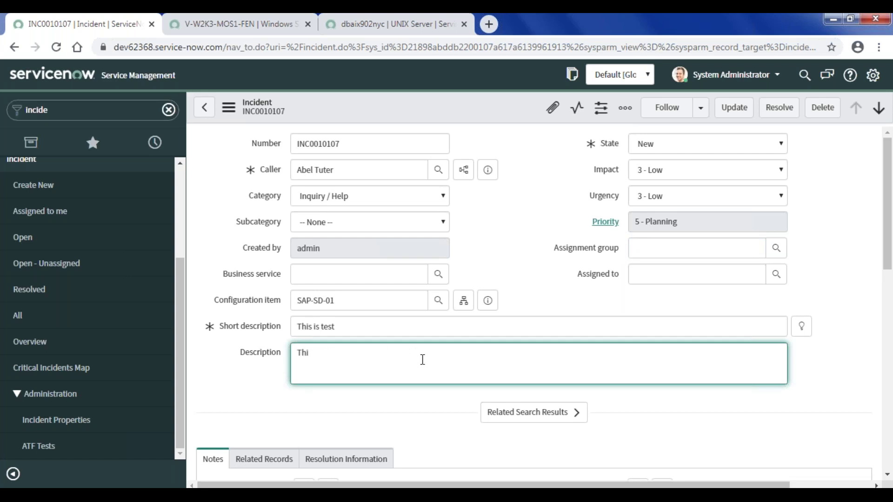
key("BackSpace")
left_click(464, 276)
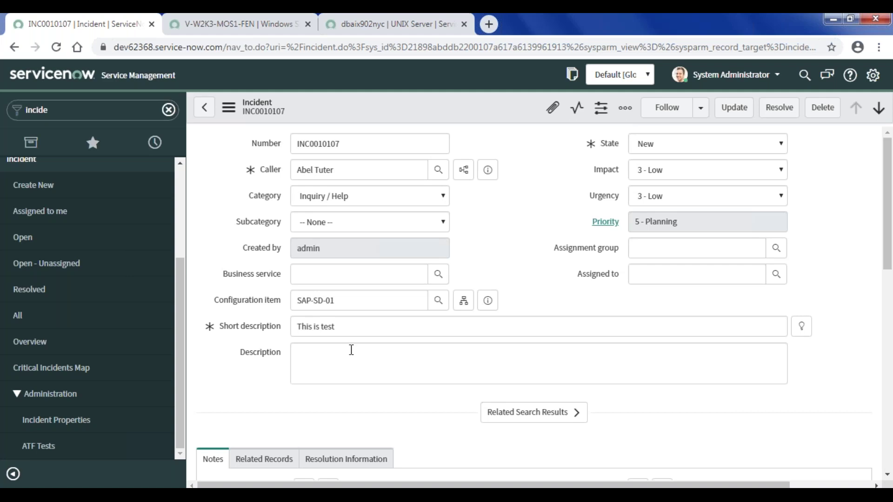
- Revisit the incident's configuration item SAP-SD-01, preview it and open its Windows Server record
mouse_move(255, 311)
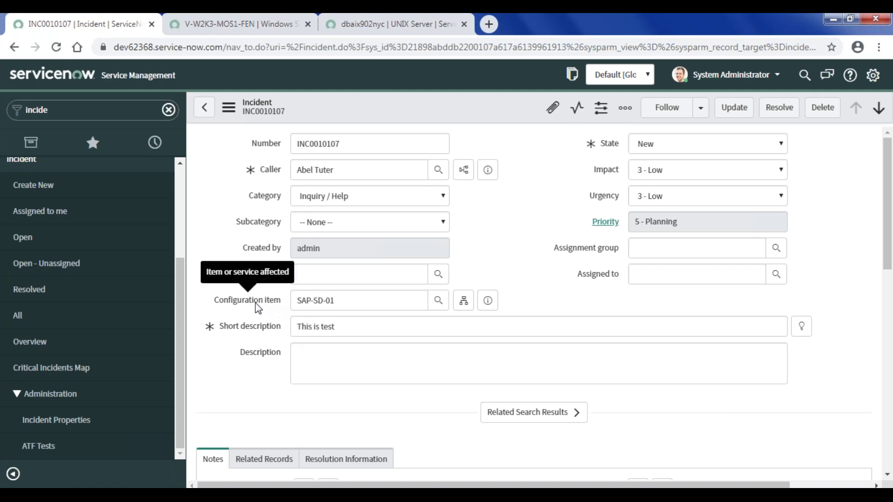
left_click_drag(299, 301, 364, 298)
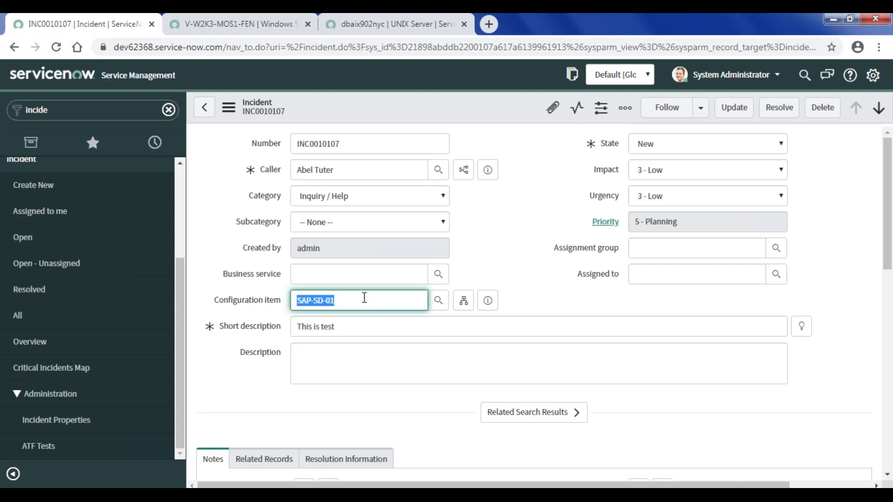
left_click(495, 278)
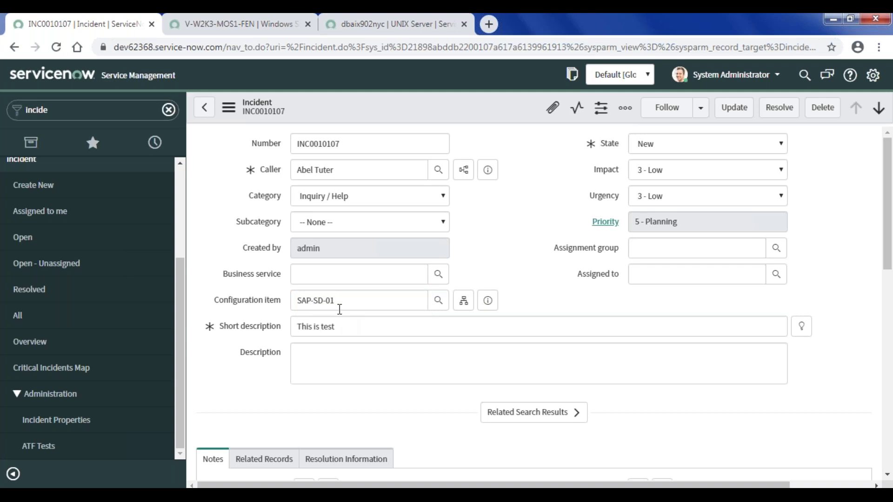
left_click(487, 300)
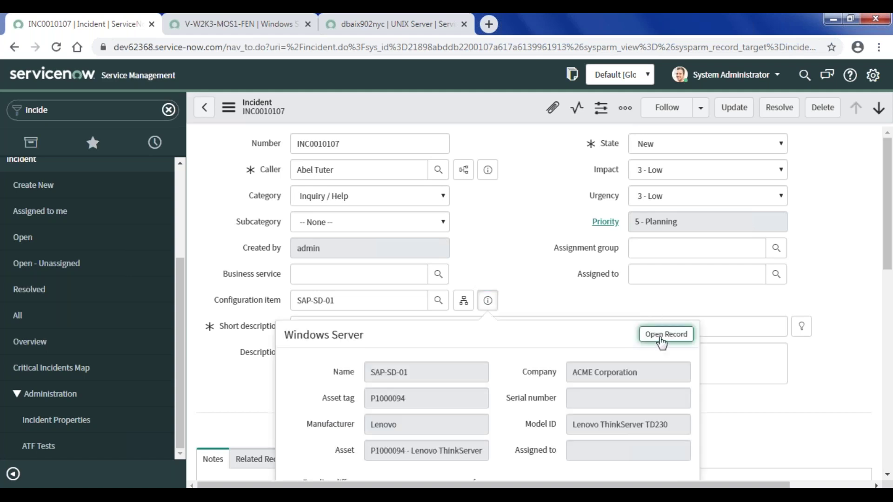
left_click(663, 340)
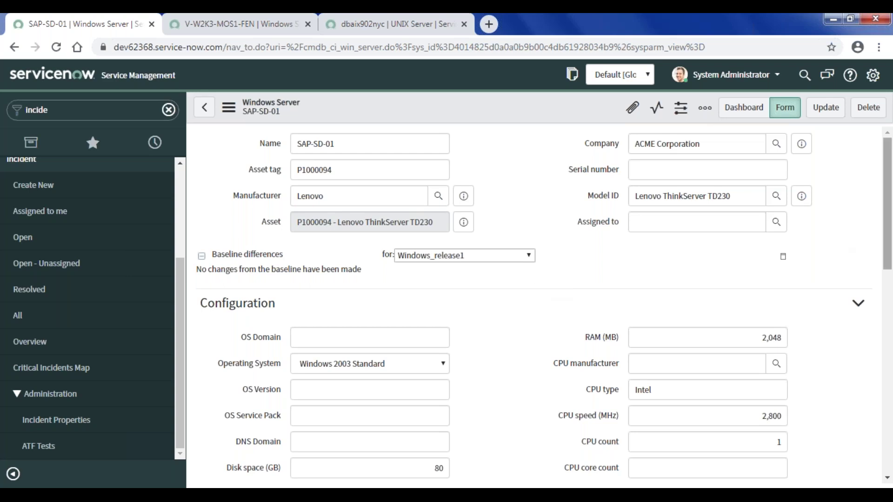
- Check the RAM and CPU count in the SAP-SD-01 server's configuration section
scroll(762, 239, "down", 2)
left_click_drag(762, 239, 785, 240)
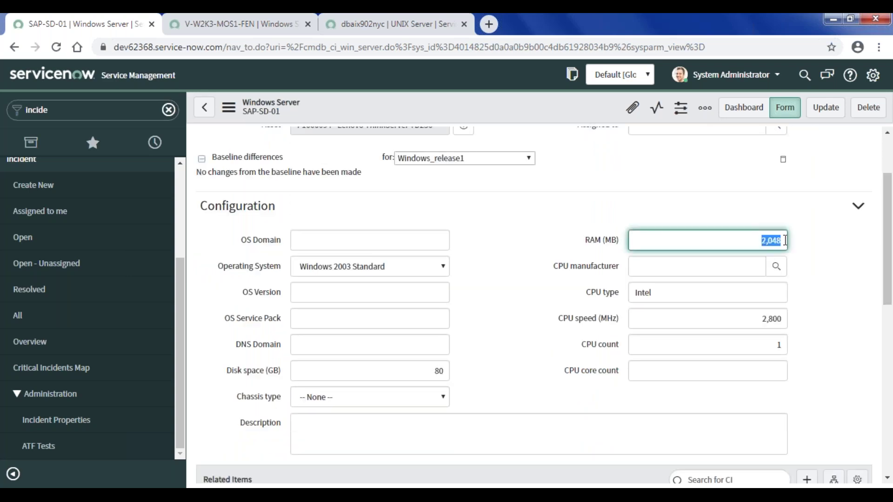
left_click(791, 251)
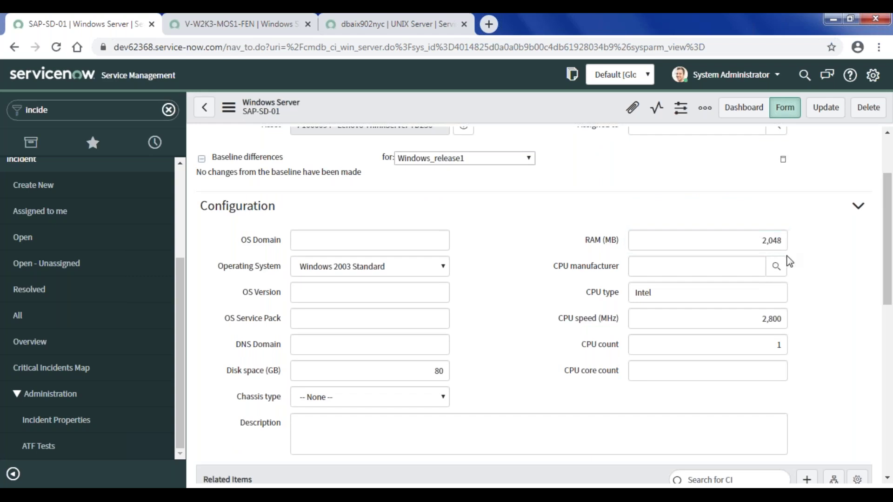
left_click_drag(773, 347, 785, 347)
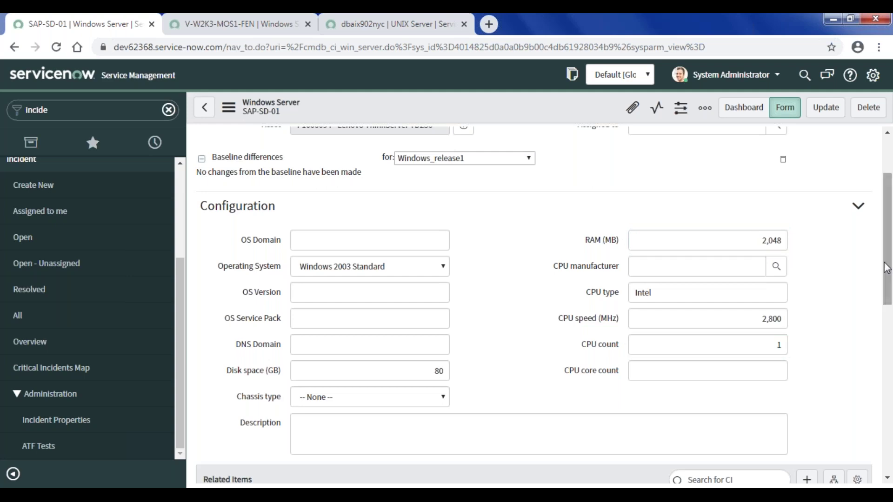
- Examine the SAP-SD-01 server's related items, related links and network adapters, and go back over its configuration and asset details
left_click_drag(886, 267, 886, 315)
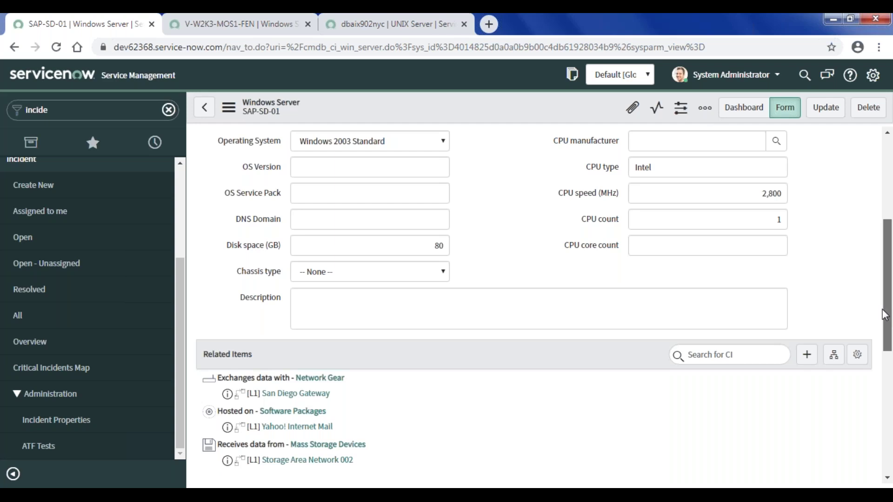
left_click_drag(887, 311, 887, 287)
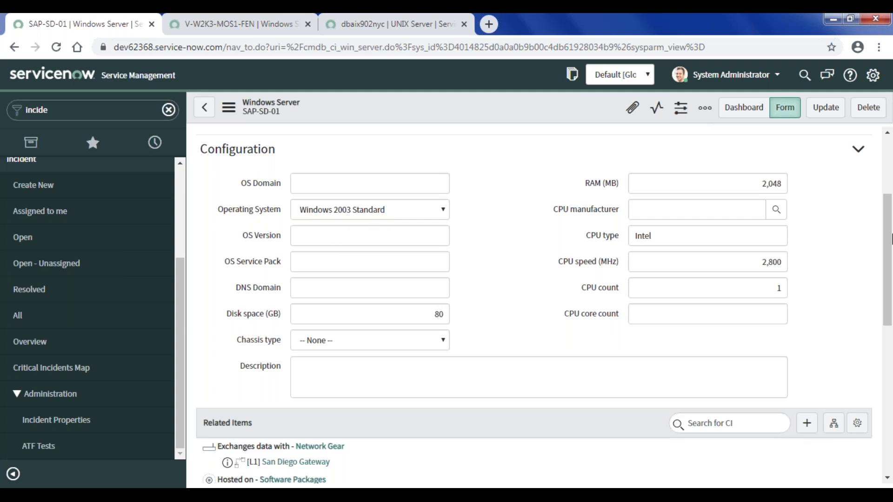
scroll(888, 334, "down", 3)
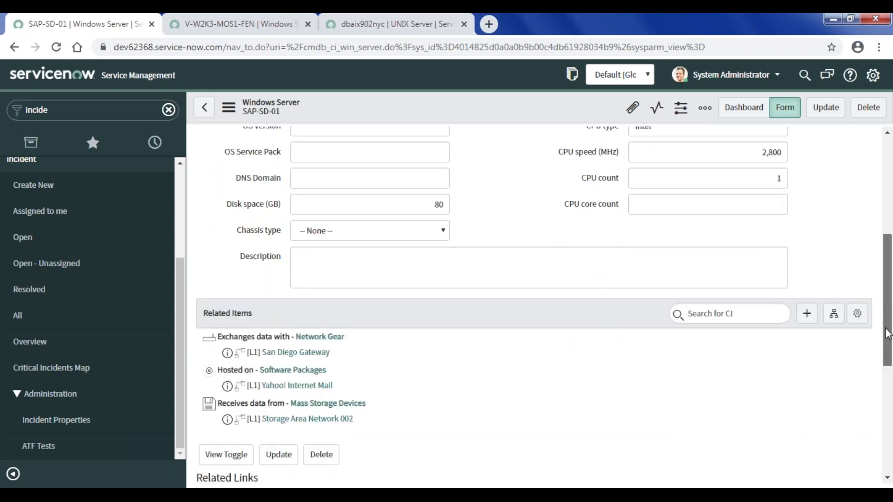
scroll(888, 334, "down", 1)
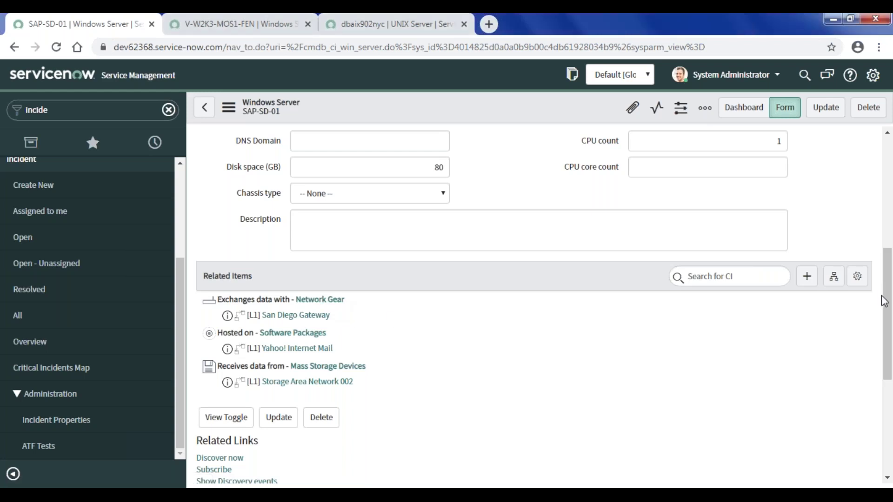
left_click_drag(888, 304, 887, 359)
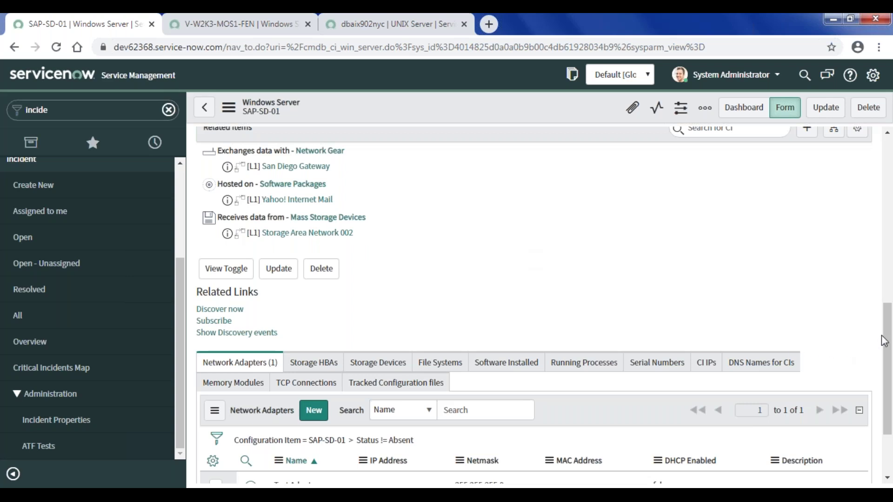
left_click_drag(888, 343, 889, 210)
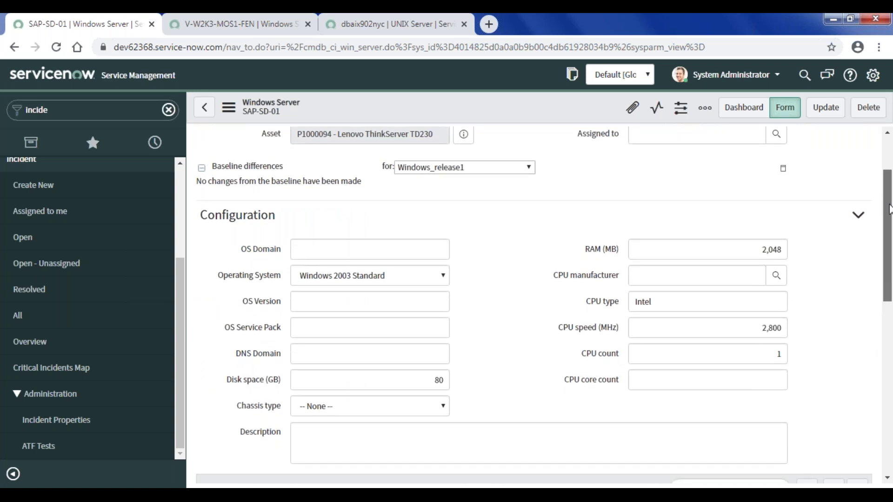
left_click_drag(889, 210, 890, 192)
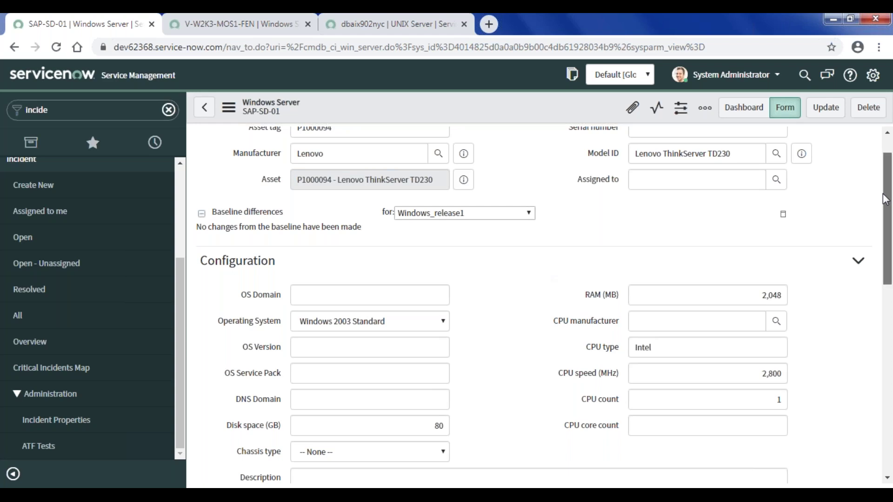
scroll(498, 297, "up", 1)
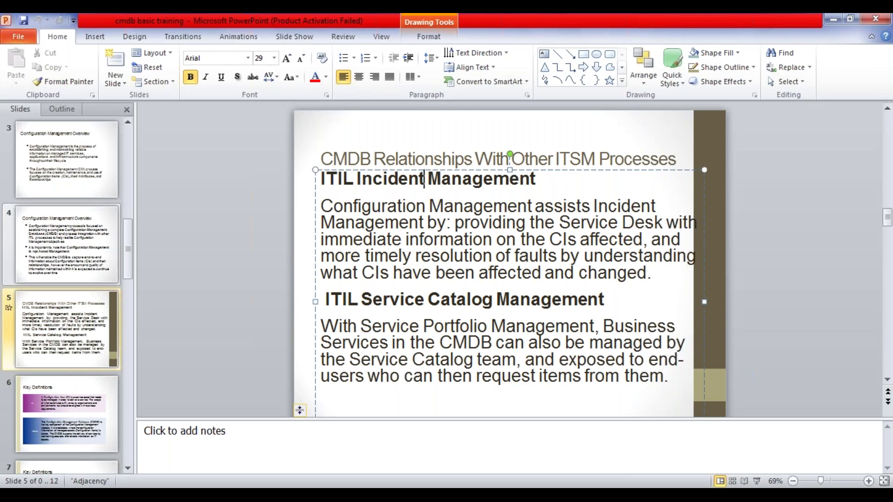
- Switch to the cmdb basic training presentation in PowerPoint and display the first Key Definitions slide, covering CI and CMDB
left_click(72, 411)
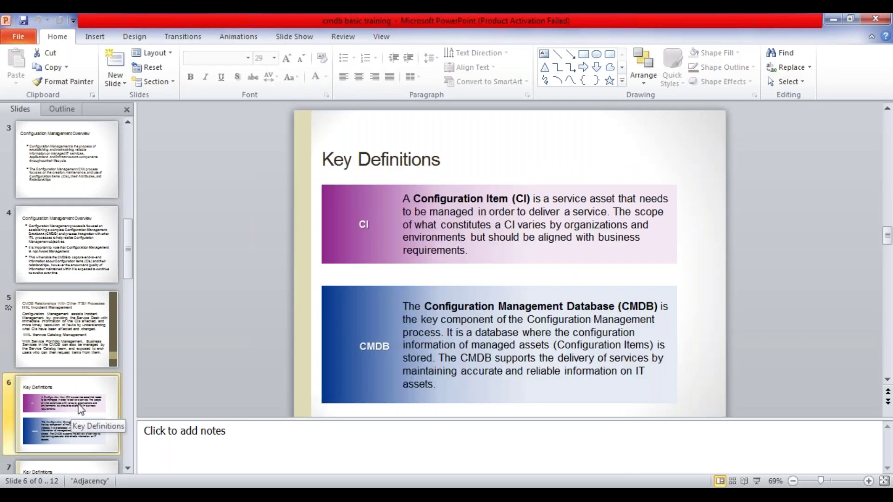